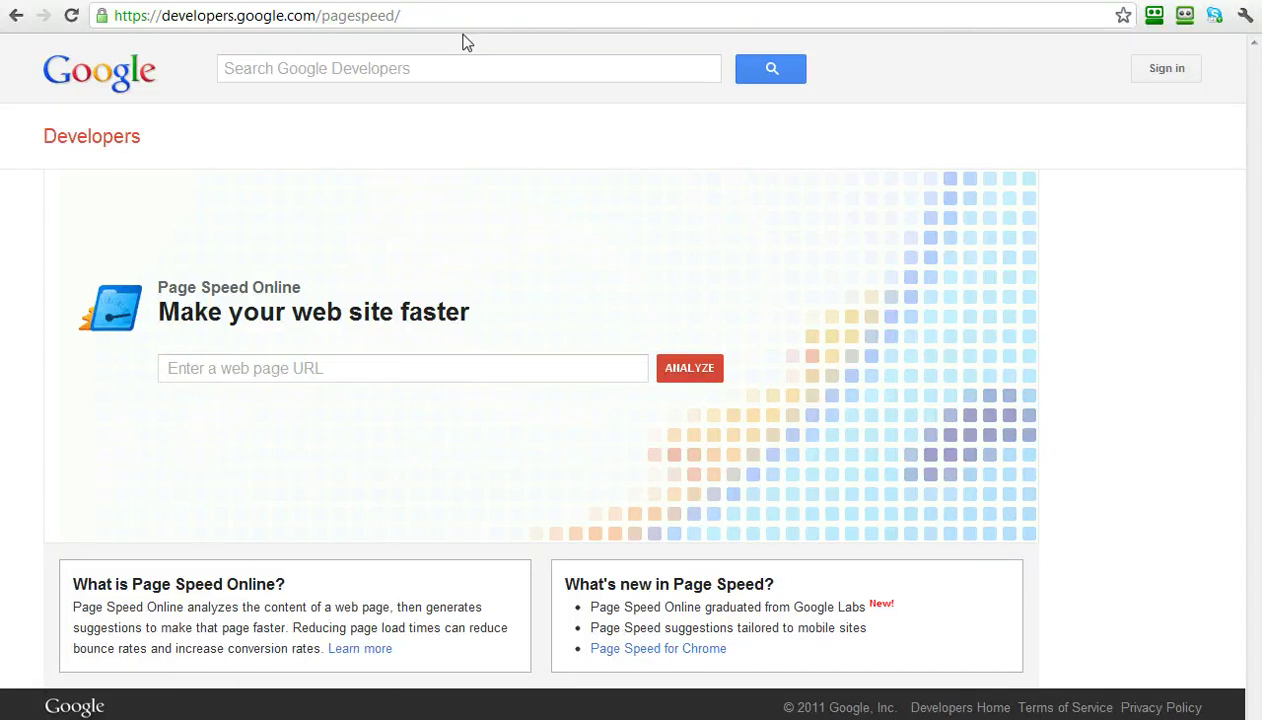
pyautogui.moveTo(466, 14); pyautogui.dragTo(74, 20)
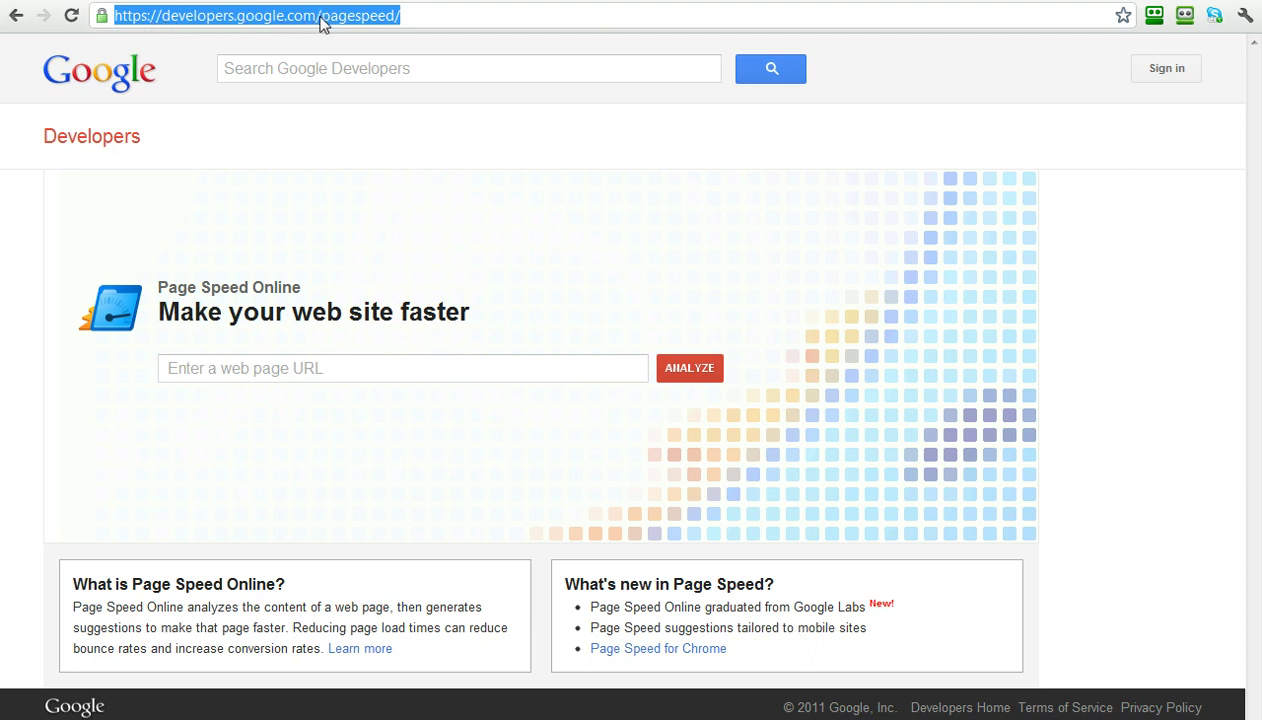
pyautogui.click(426, 181)
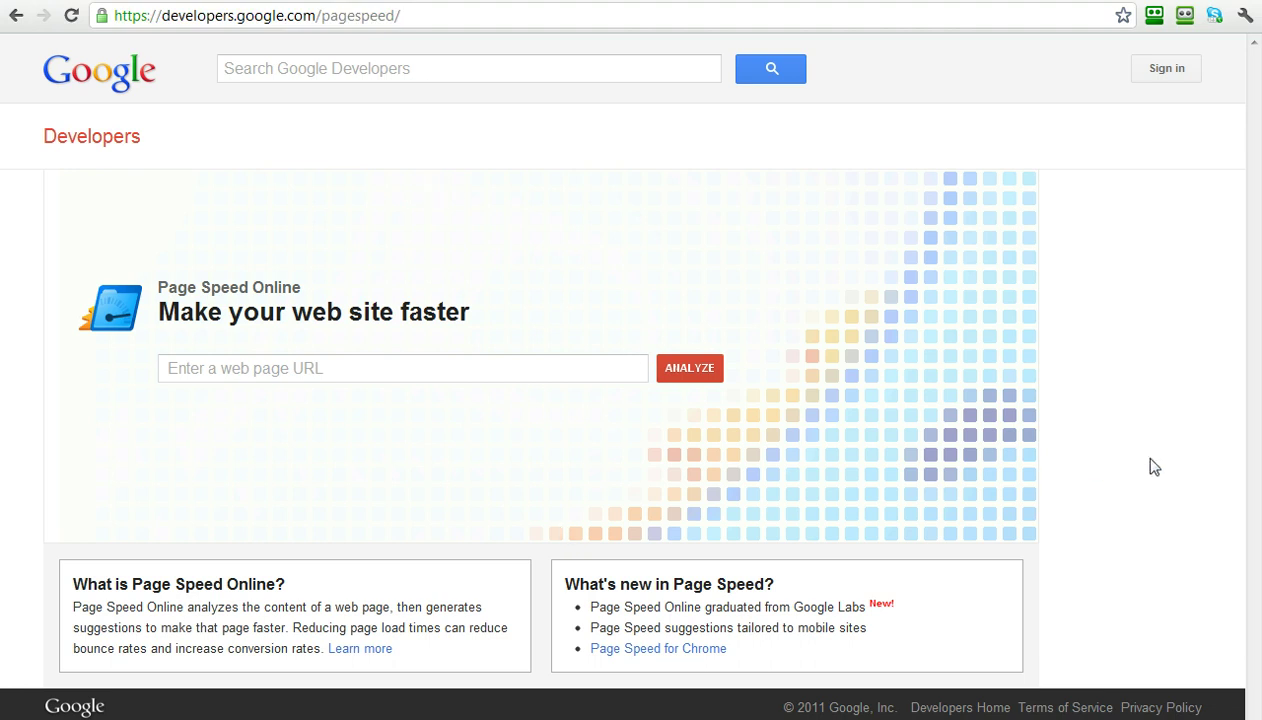
pyautogui.click(471, 368)
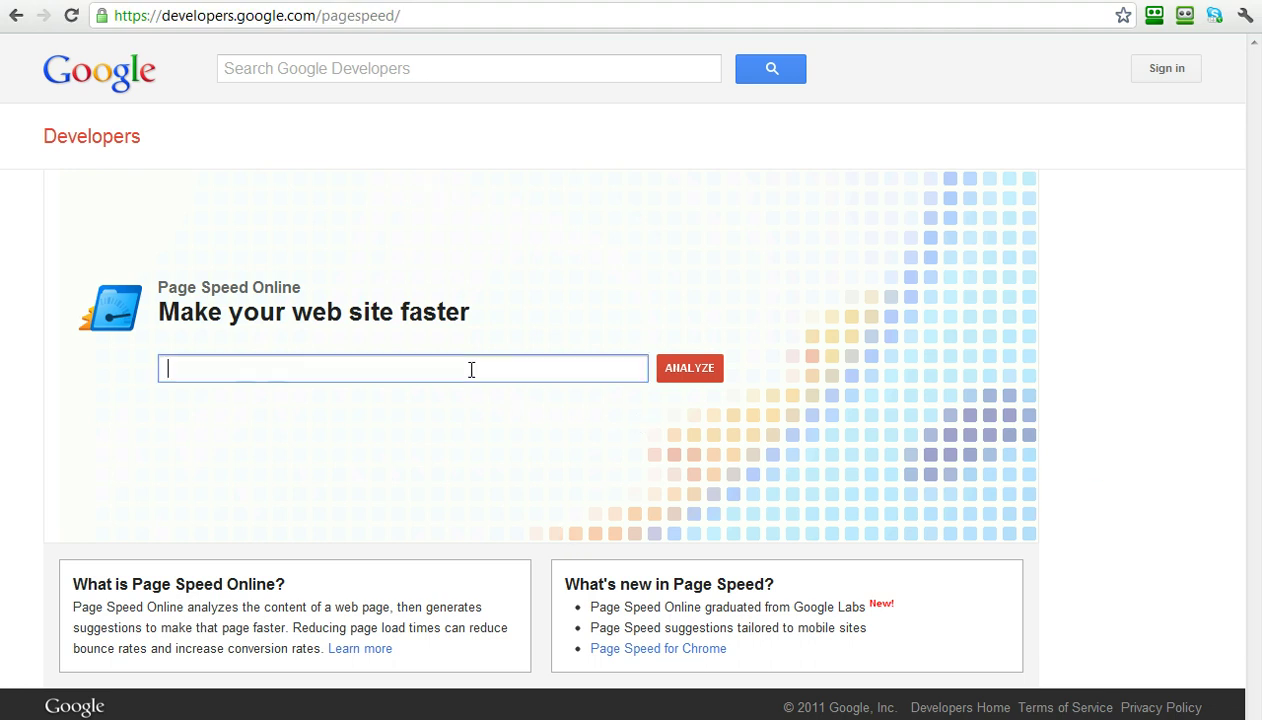
pyautogui.write('www.aussieweb')
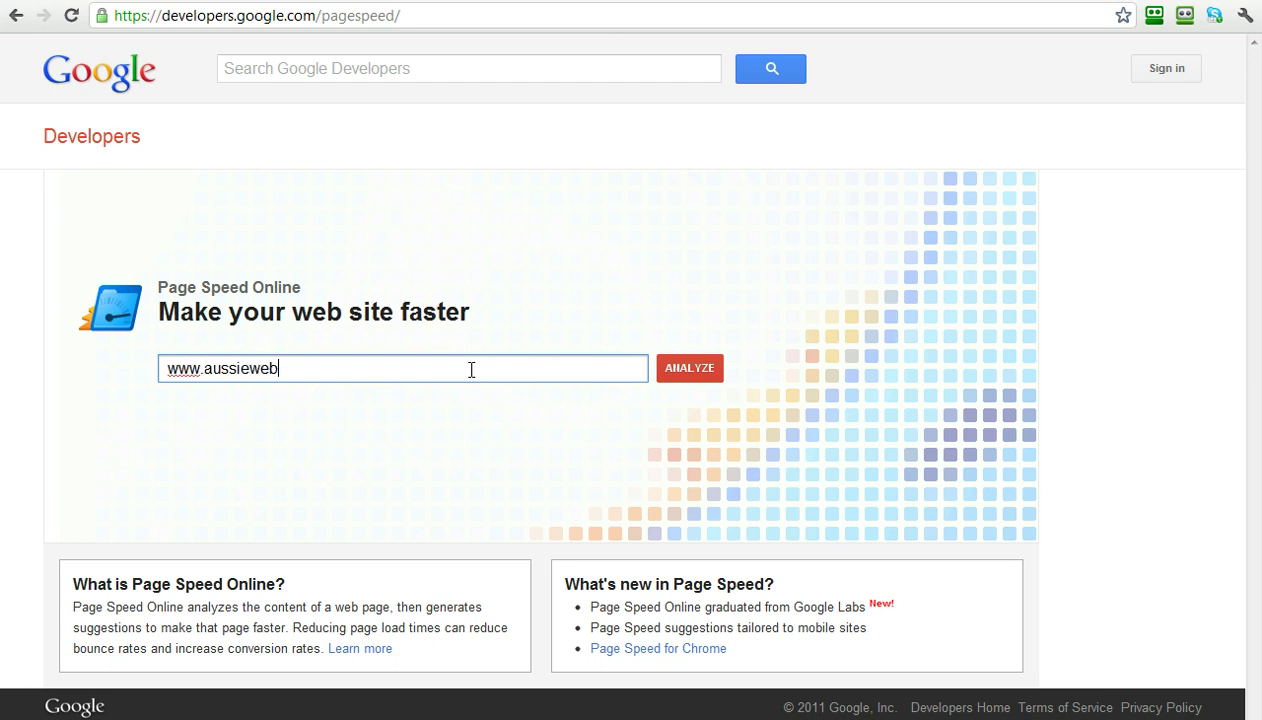
pyautogui.write('.com.au')
pyautogui.click(712, 373)
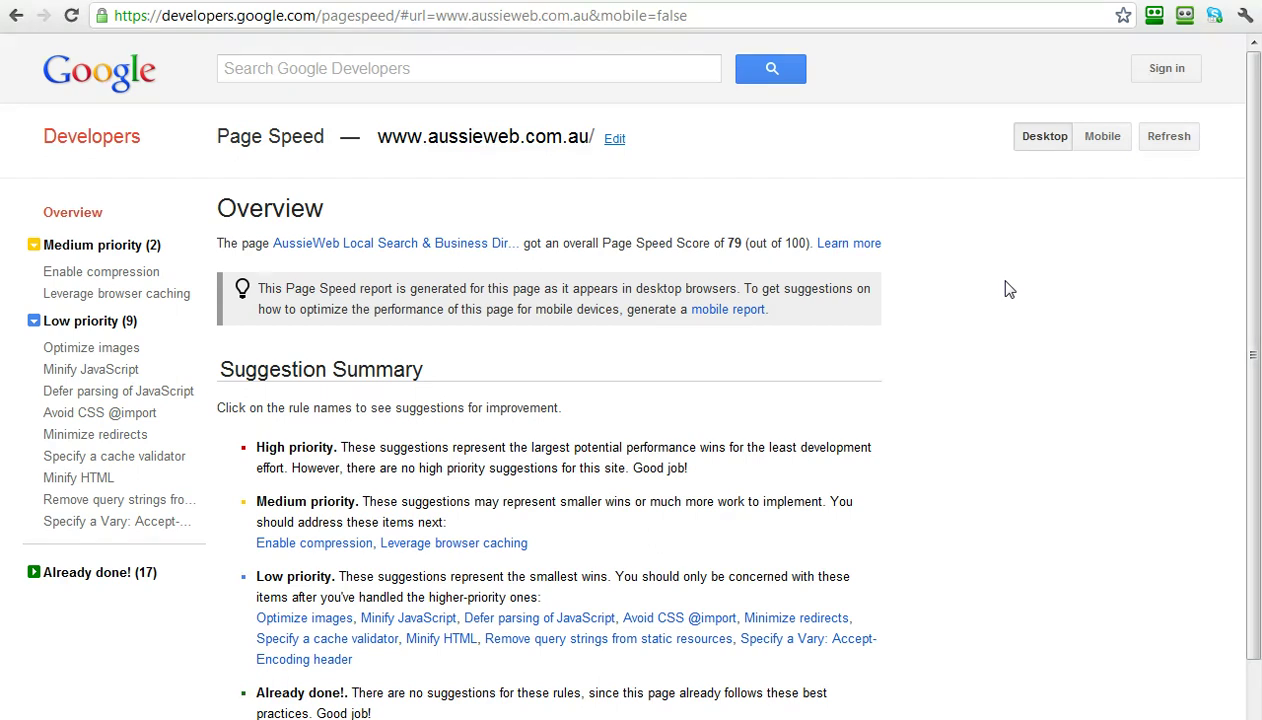
# Highlight the desktop score of 79 out of 100 and scroll through the report's suggestions
pyautogui.scroll(-1, 1008, 289)
pyautogui.scroll(1, 1008, 289)
pyautogui.moveTo(727, 247); pyautogui.dragTo(816, 241)
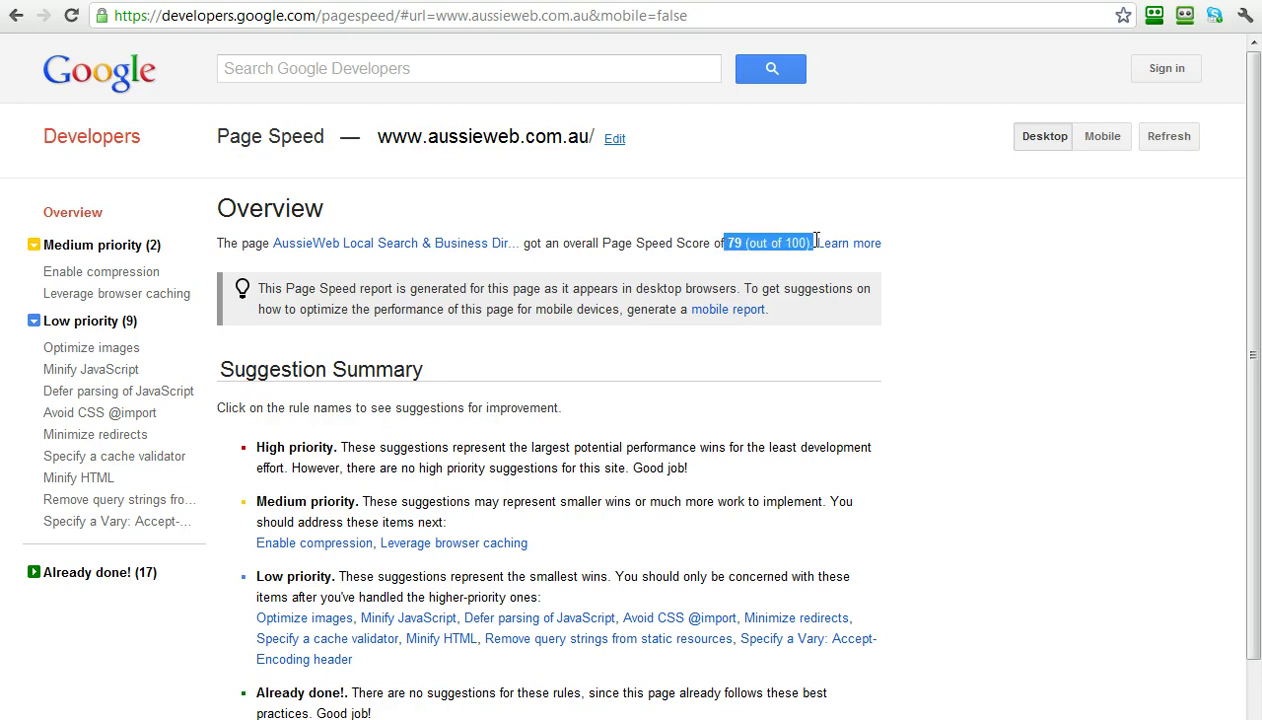
pyautogui.click(994, 452)
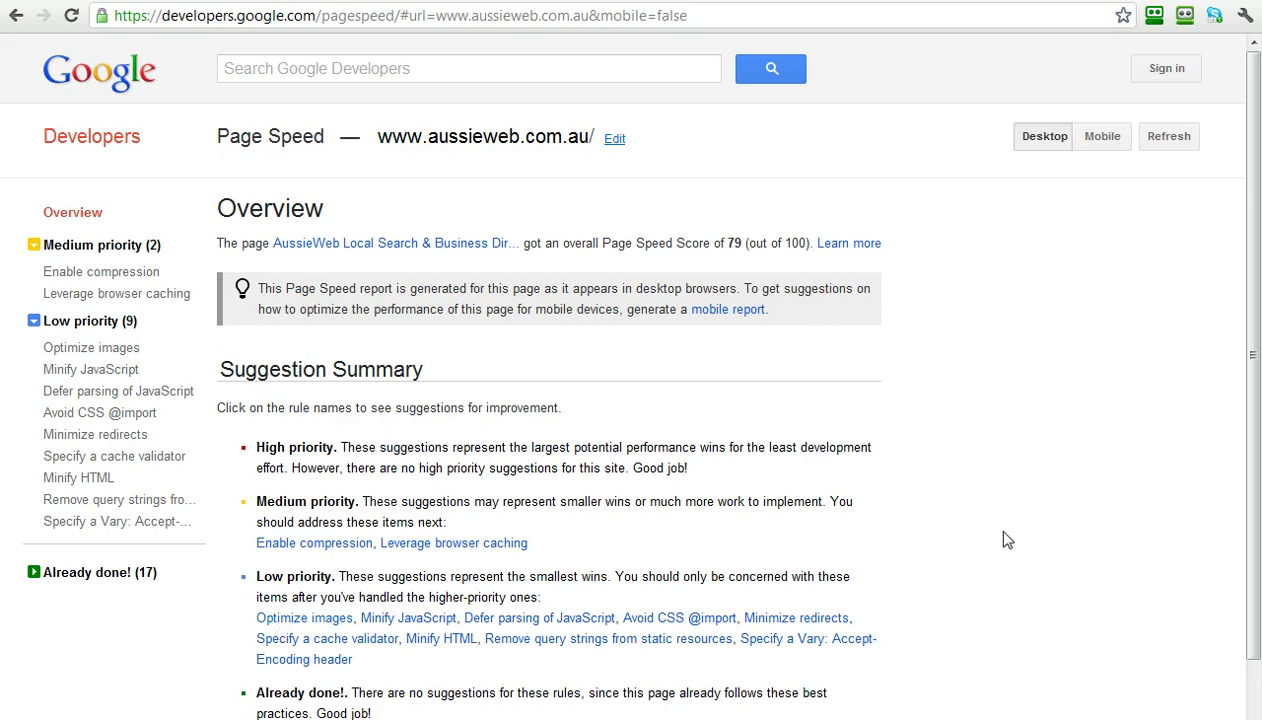
pyautogui.scroll(-1, 1006, 537)
pyautogui.scroll(1, 140, 595)
pyautogui.scroll(-1, 1133, 474)
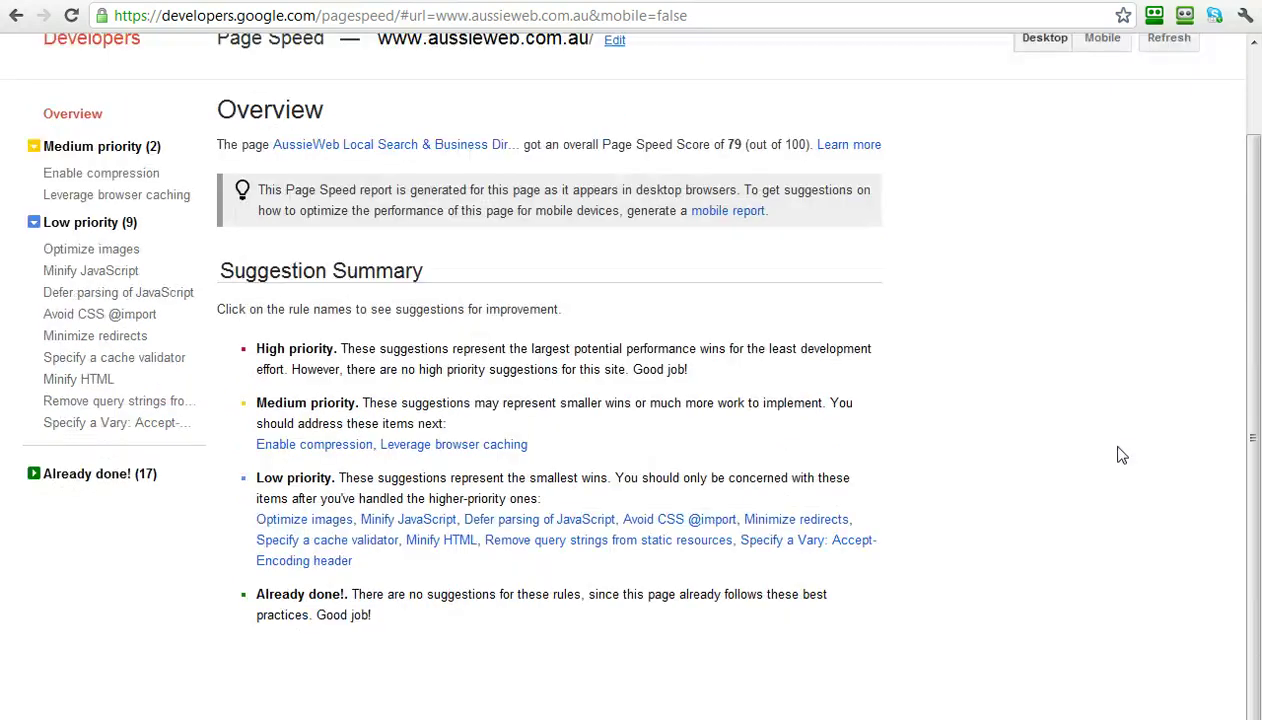
pyautogui.scroll(1, 1121, 455)
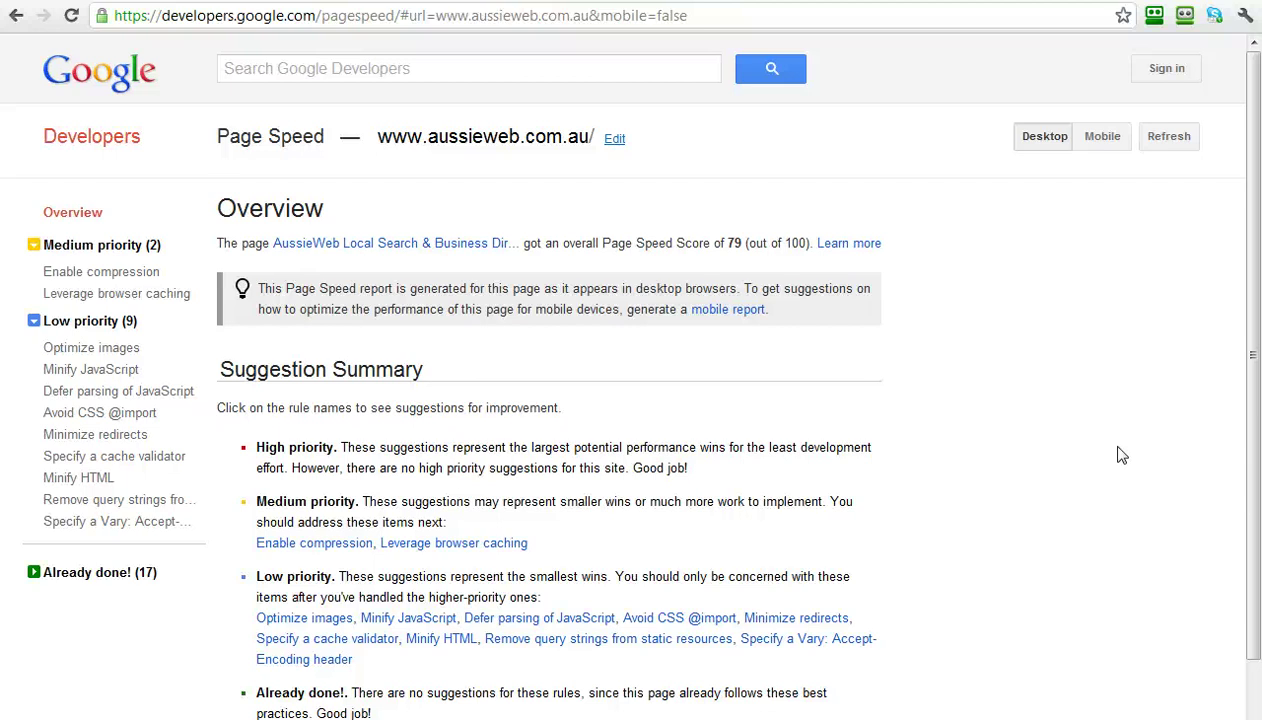
pyautogui.scroll(-1, 1121, 455)
pyautogui.scroll(1, 1121, 455)
# Switch to the Mobile report and highlight its score of 65 out of 100
pyautogui.click(1105, 145)
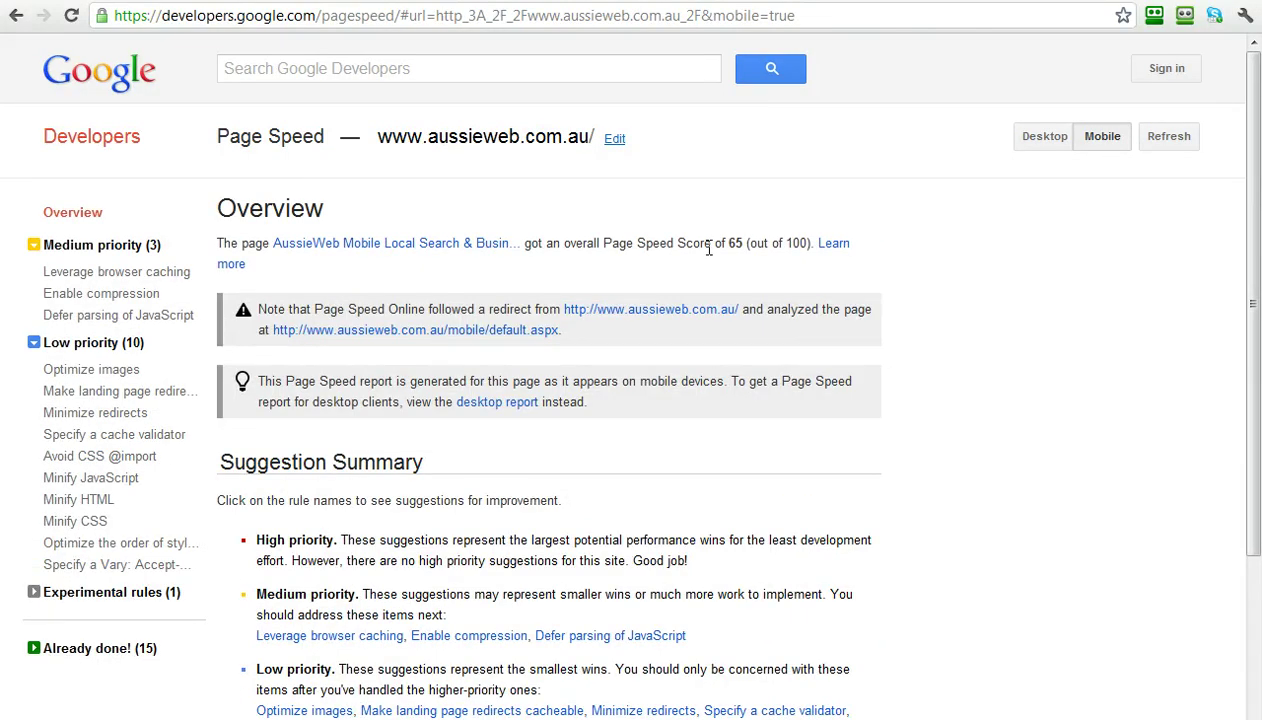
pyautogui.moveTo(719, 244); pyautogui.dragTo(780, 244)
pyautogui.click(1028, 398)
pyautogui.scroll(-3, 948, 425)
pyautogui.scroll(3, 947, 414)
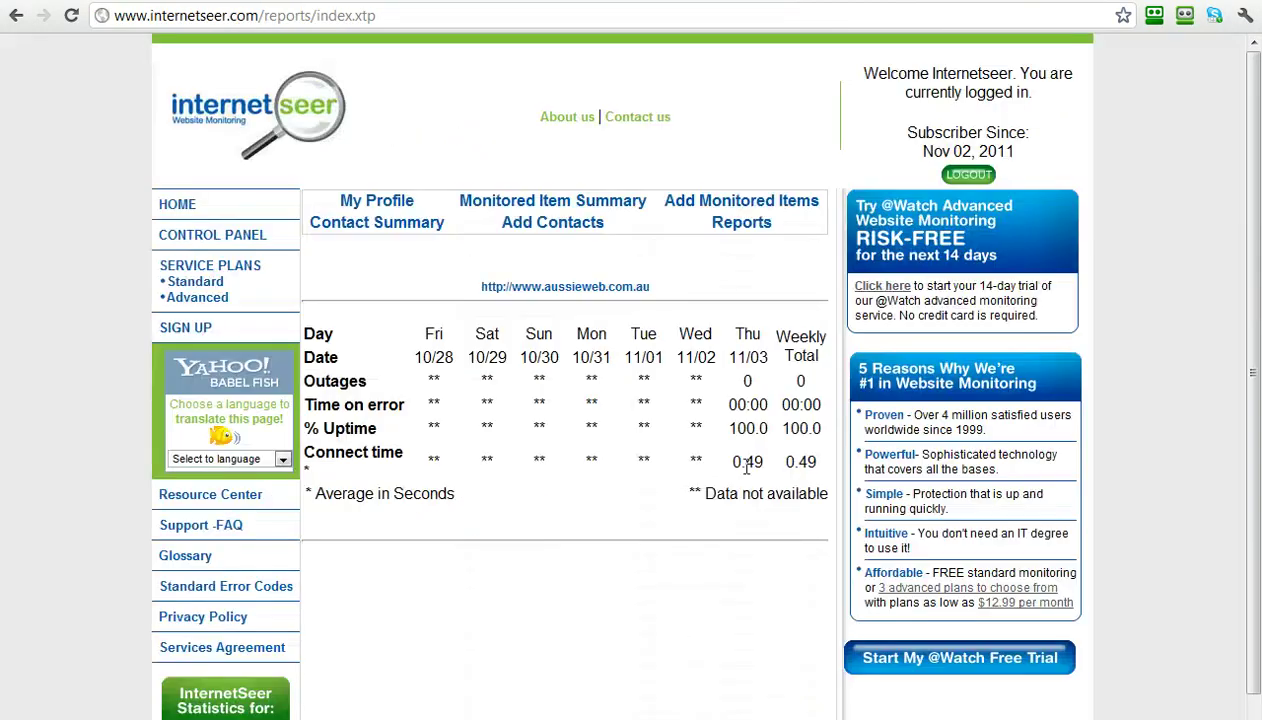
# Go to the InternetSeer home page and scroll through its plans and pricing table
pyautogui.click(225, 122)
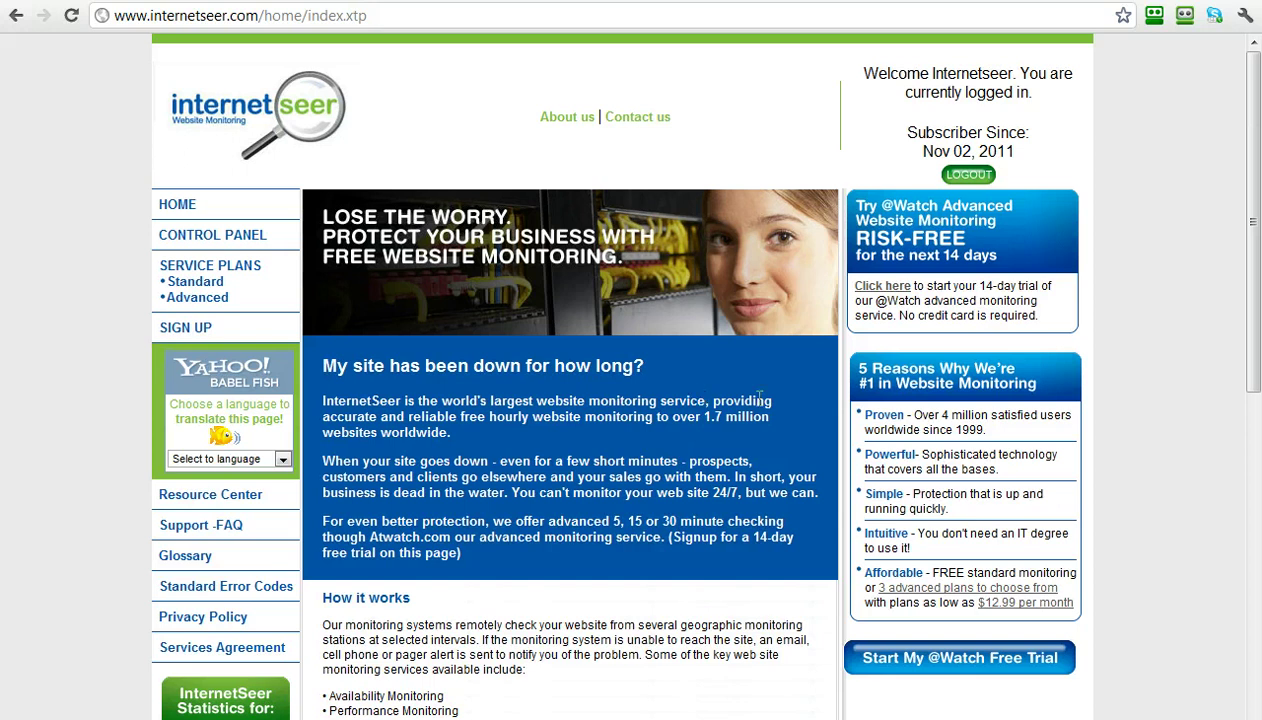
pyautogui.scroll(-6, 670, 447)
pyautogui.scroll(-2, 760, 405)
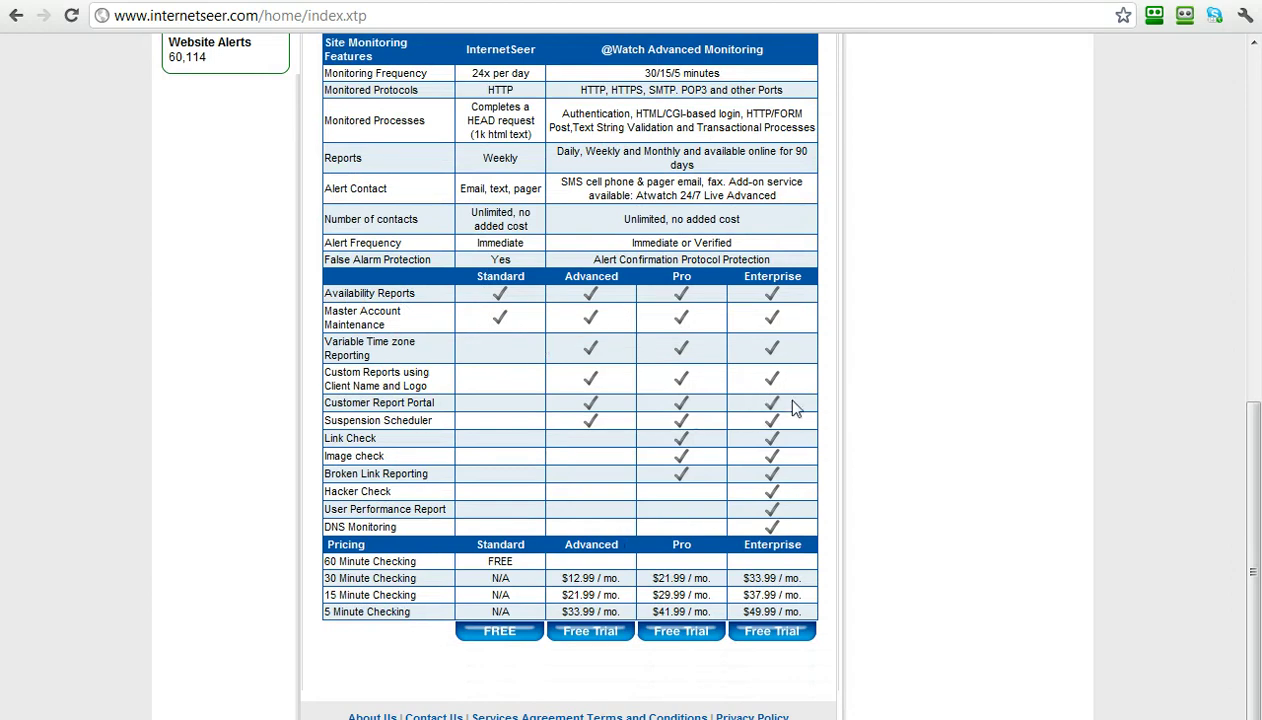
pyautogui.moveTo(583, 181); pyautogui.dragTo(590, 181)
pyautogui.scroll(5, 907, 369)
pyautogui.scroll(3, 907, 369)
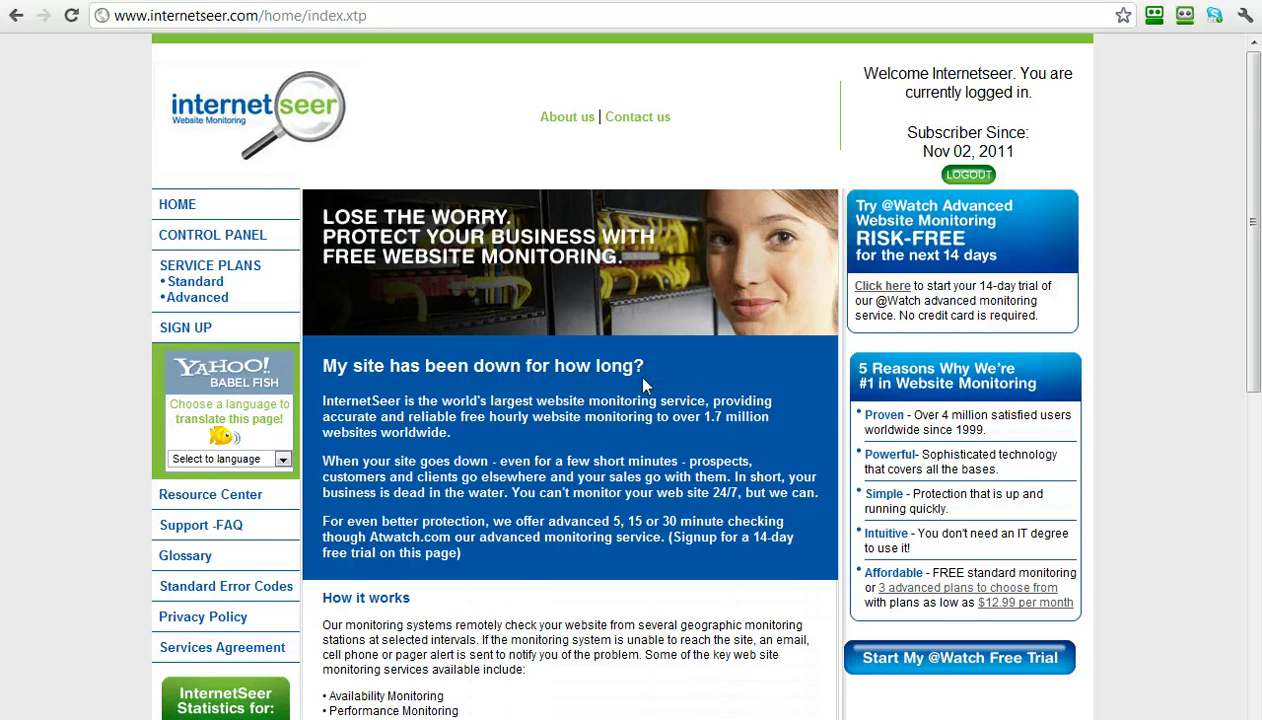
pyautogui.scroll(-2, 714, 313)
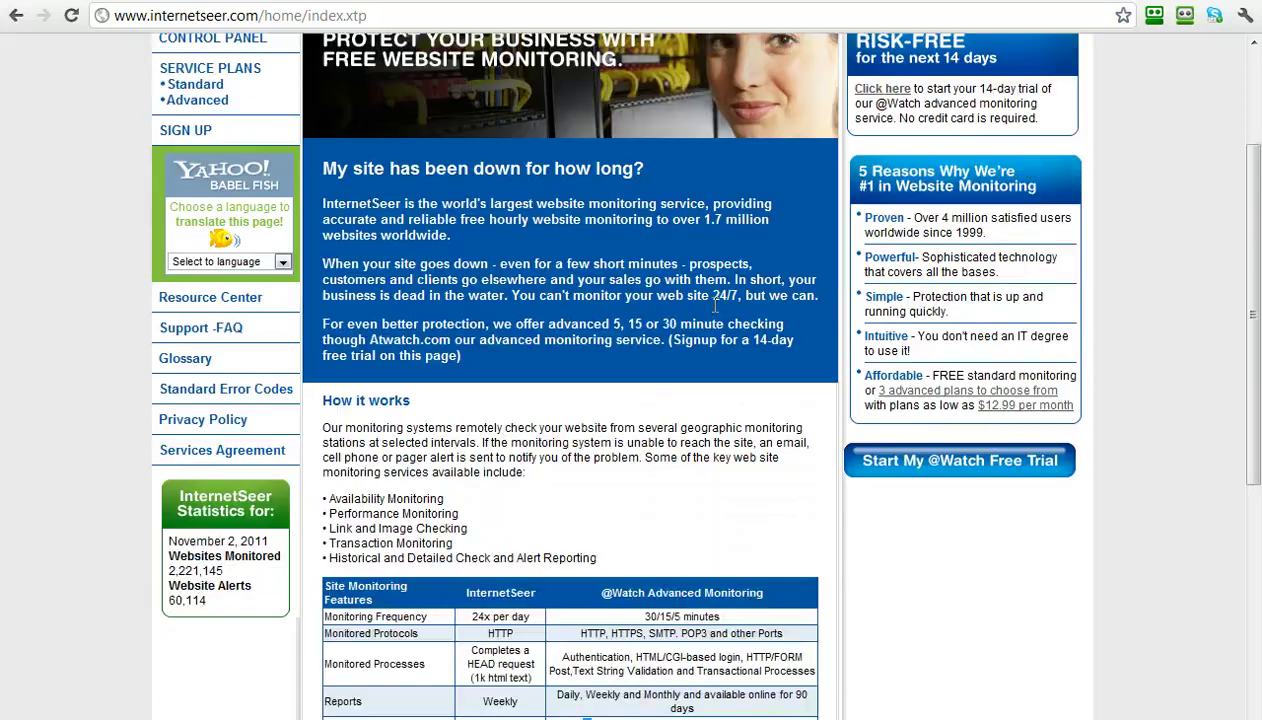
pyautogui.scroll(1, 714, 313)
# View the site's weekly InternetSeer report via Control Panel > Reports: 0 outages, 100.0% uptime
pyautogui.click(228, 140)
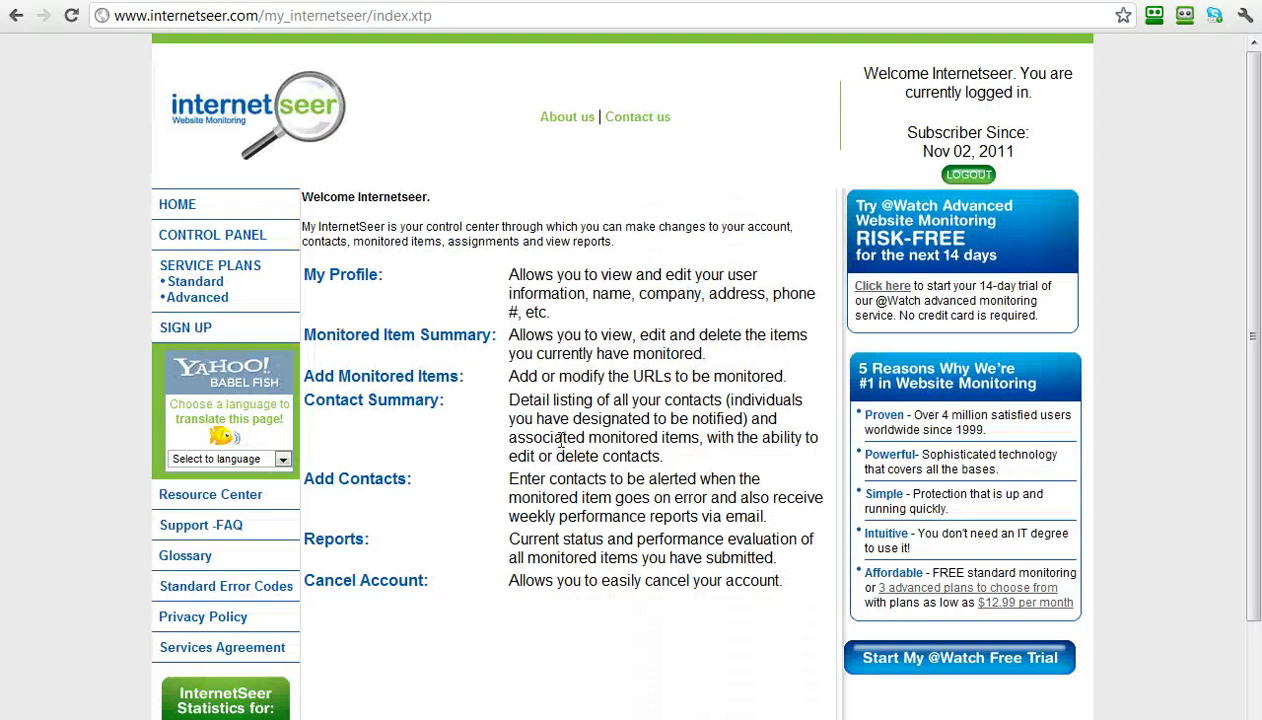
pyautogui.click(345, 544)
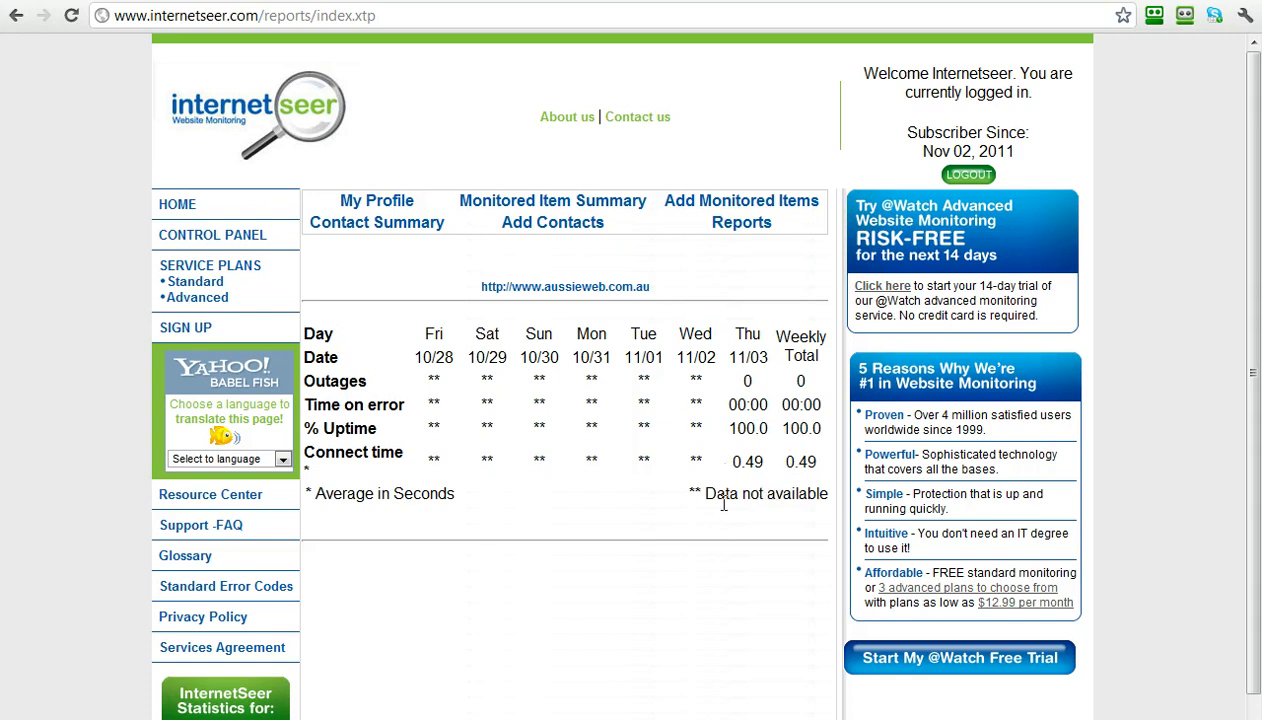
pyautogui.scroll(-1, 652, 626)
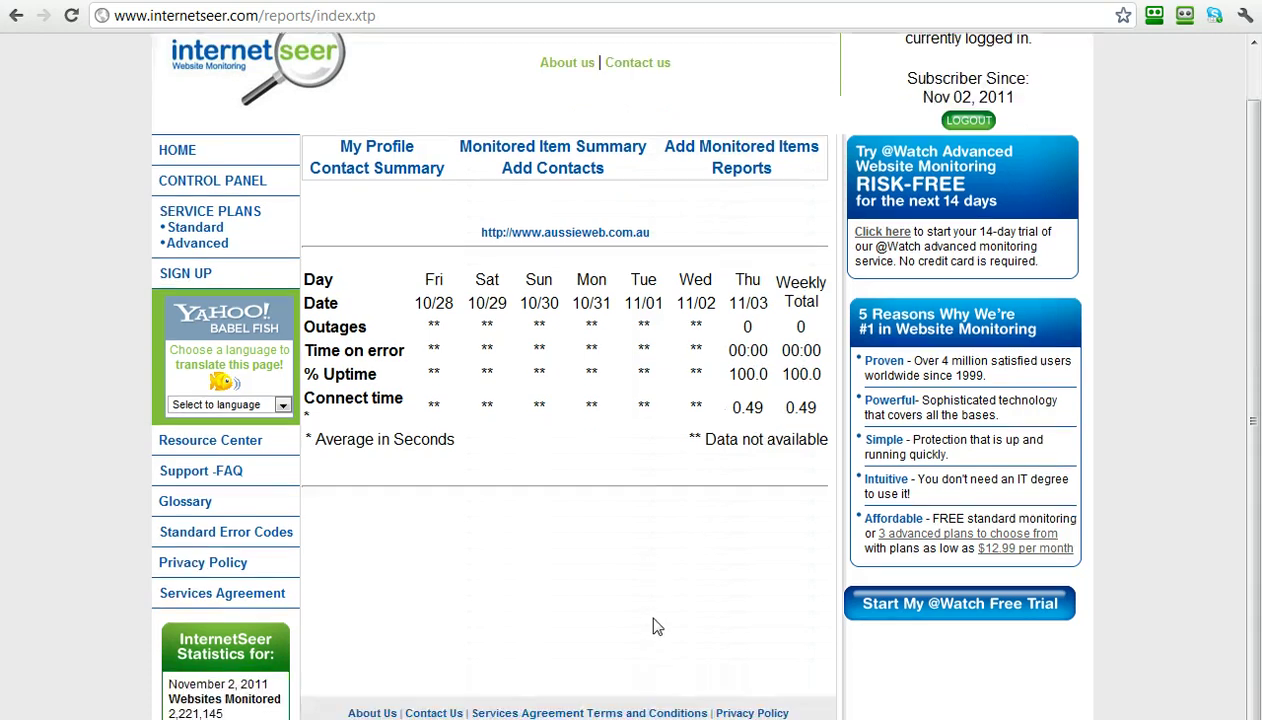
pyautogui.scroll(1, 652, 626)
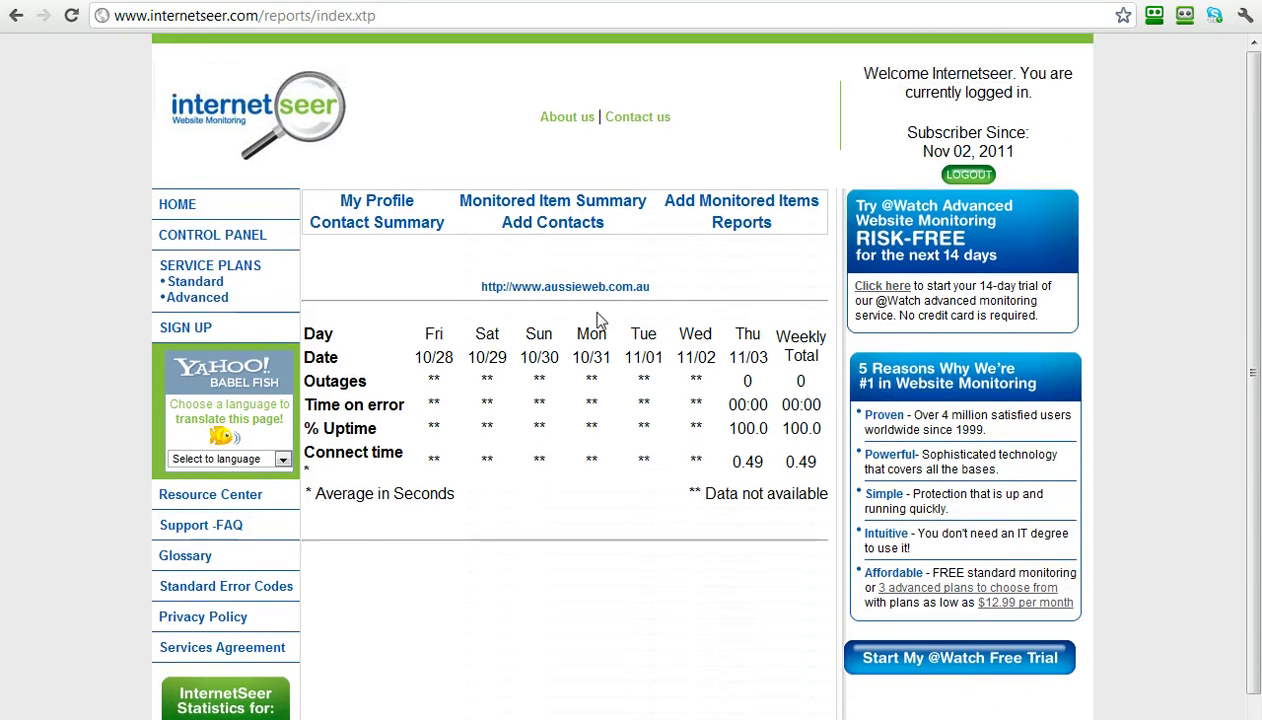
pyautogui.scroll(-1, 590, 320)
pyautogui.scroll(1, 590, 328)
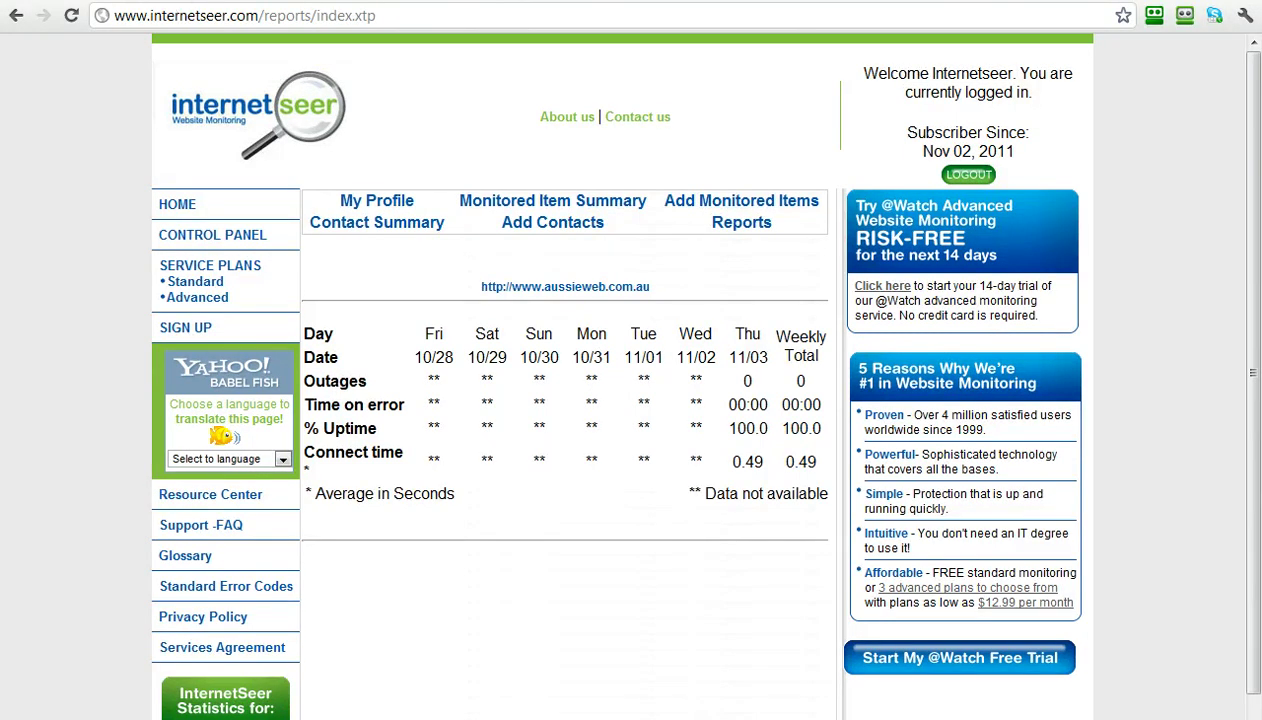
# Flip back to the PageSpeed tab and review the mobile report scoring 65/100
pyautogui.hotkey('ctrl', 'Tab')
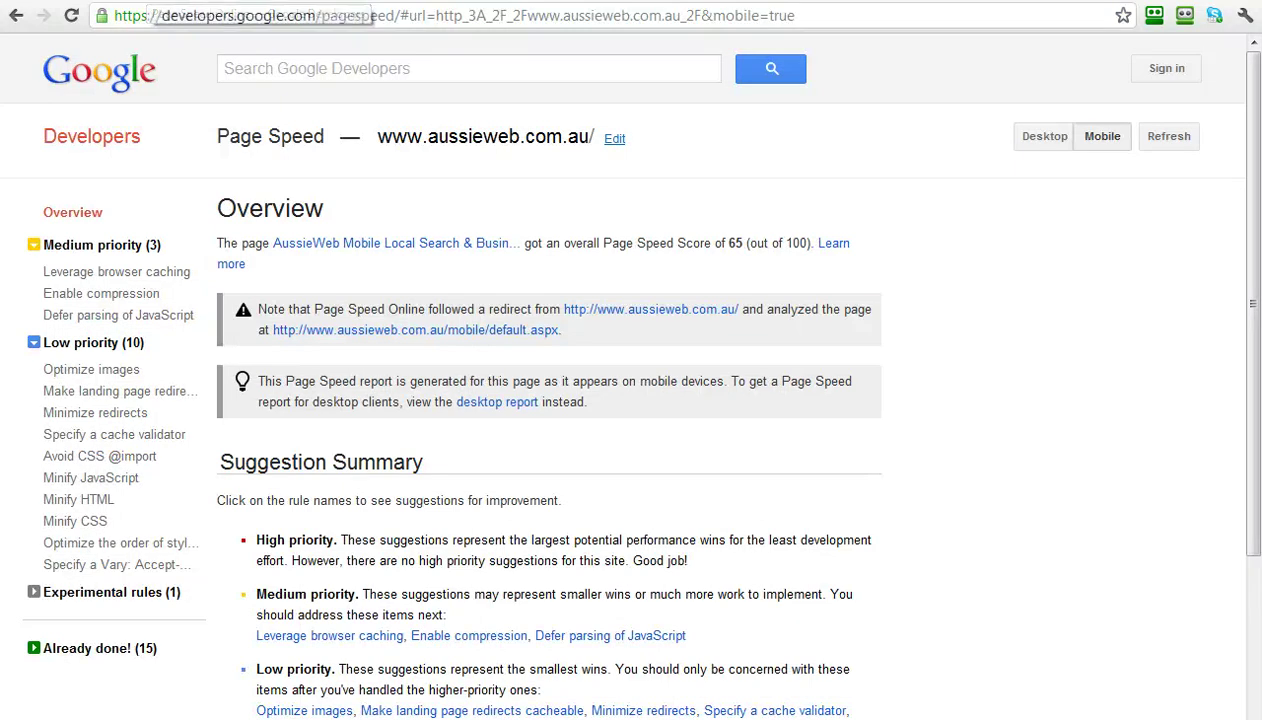
pyautogui.hotkey('ctrl', 'Tab')
pyautogui.hotkey('ctrl', 'Tab')
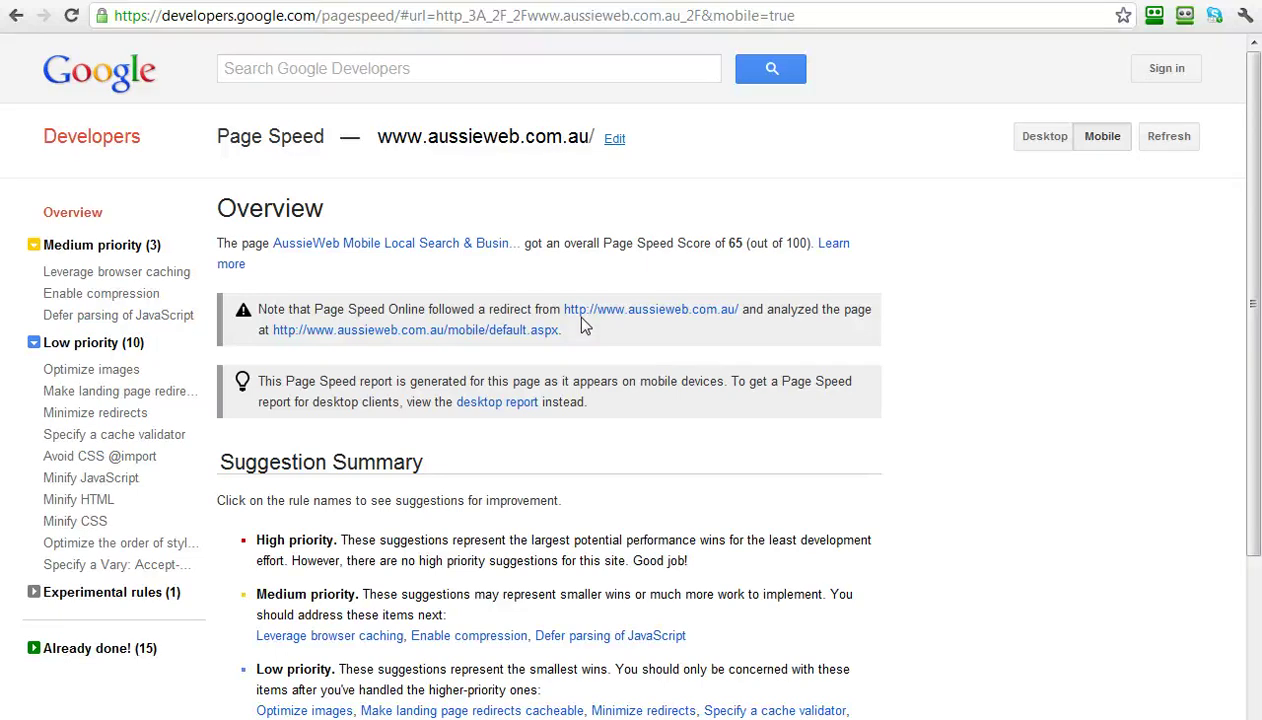
pyautogui.scroll(-1, 585, 325)
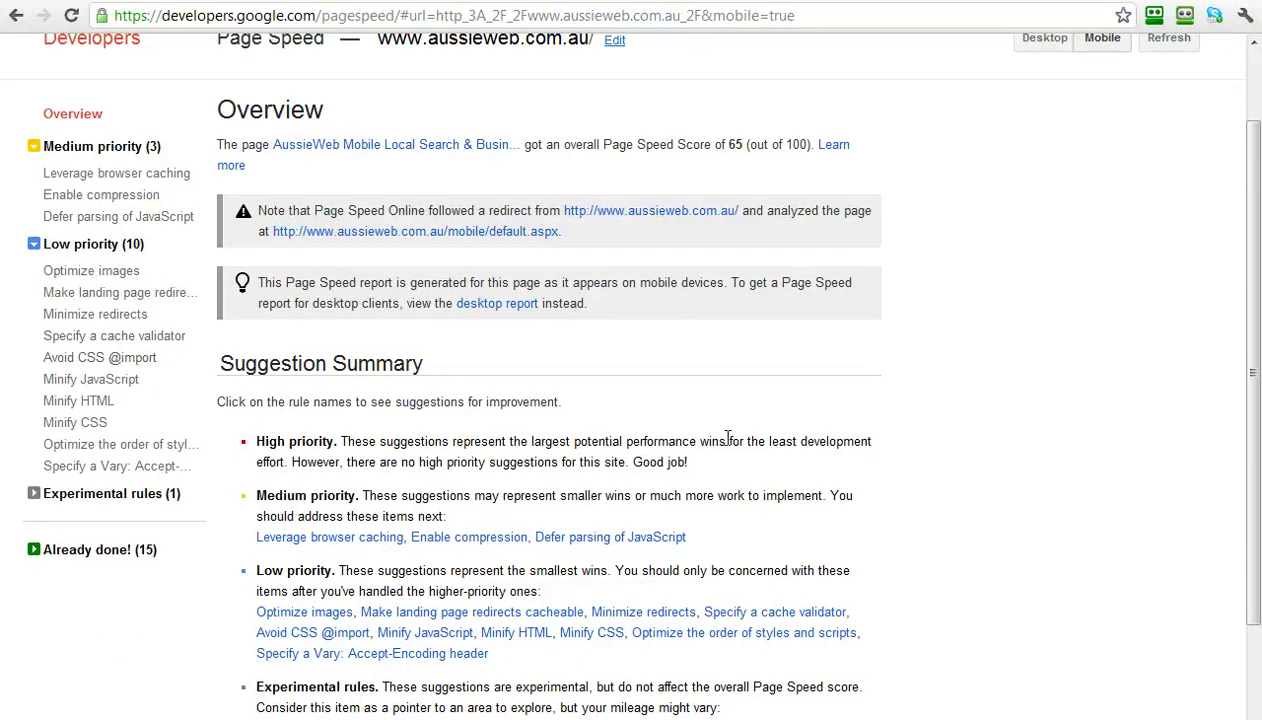
pyautogui.scroll(1, 722, 440)
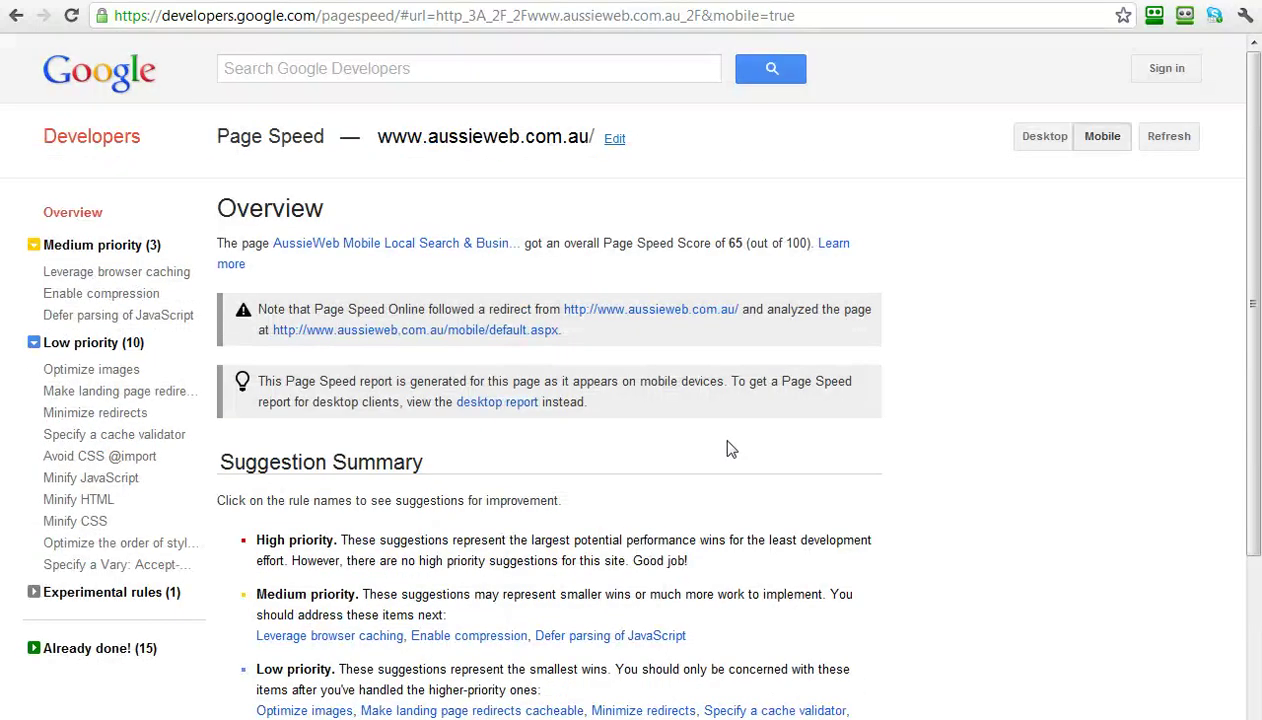